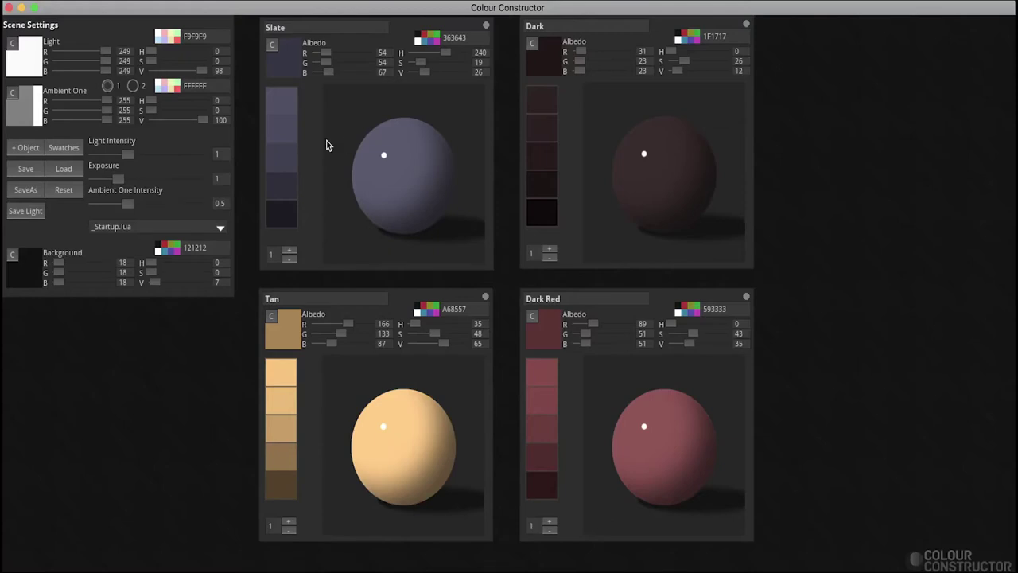
- Toggle the Slate preview between cube and sphere, rename it Eau, and set its albedo to blue 133665
click(290, 250)
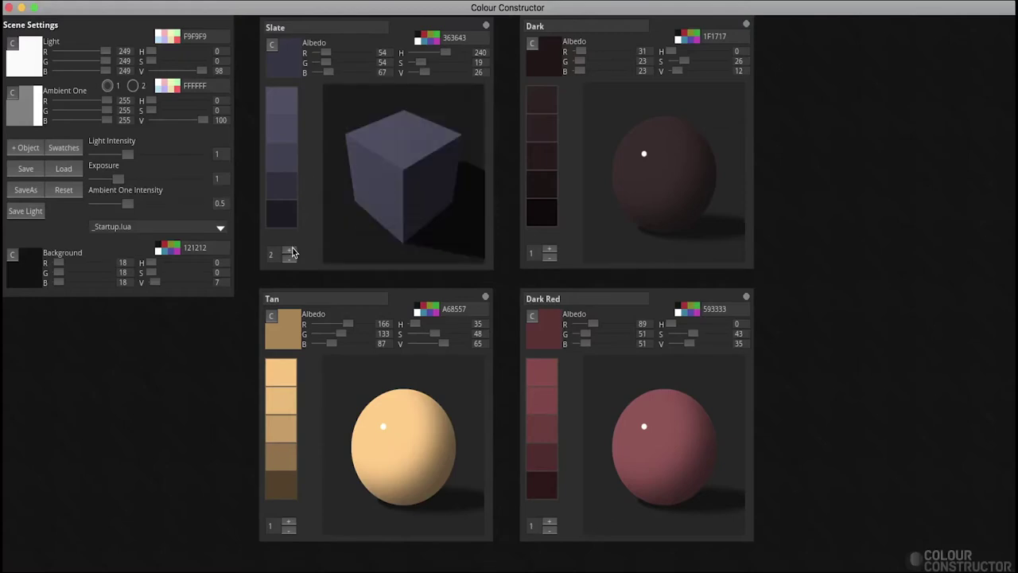
click(290, 259)
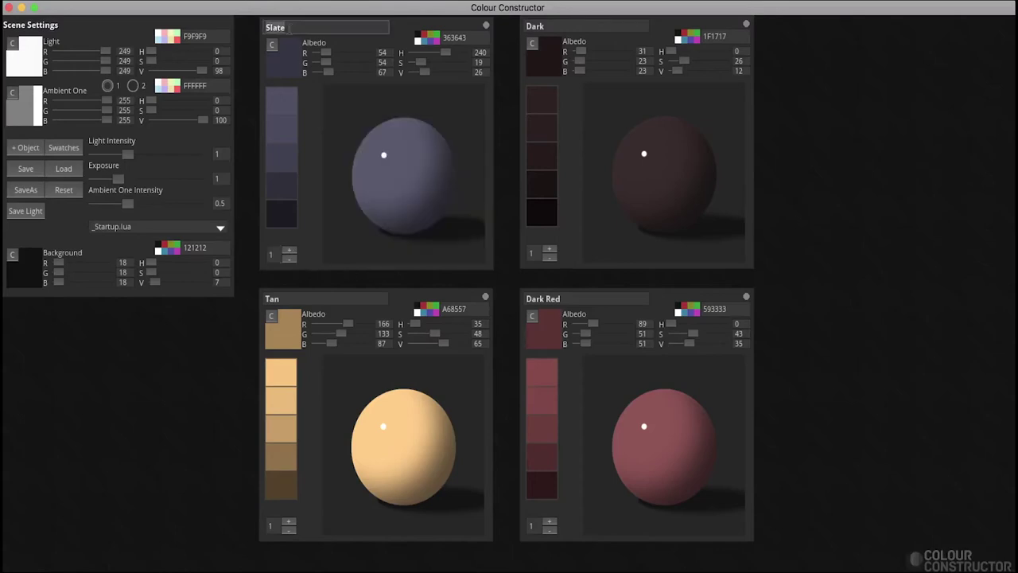
text(Eau)
drag(326, 52, 333, 75)
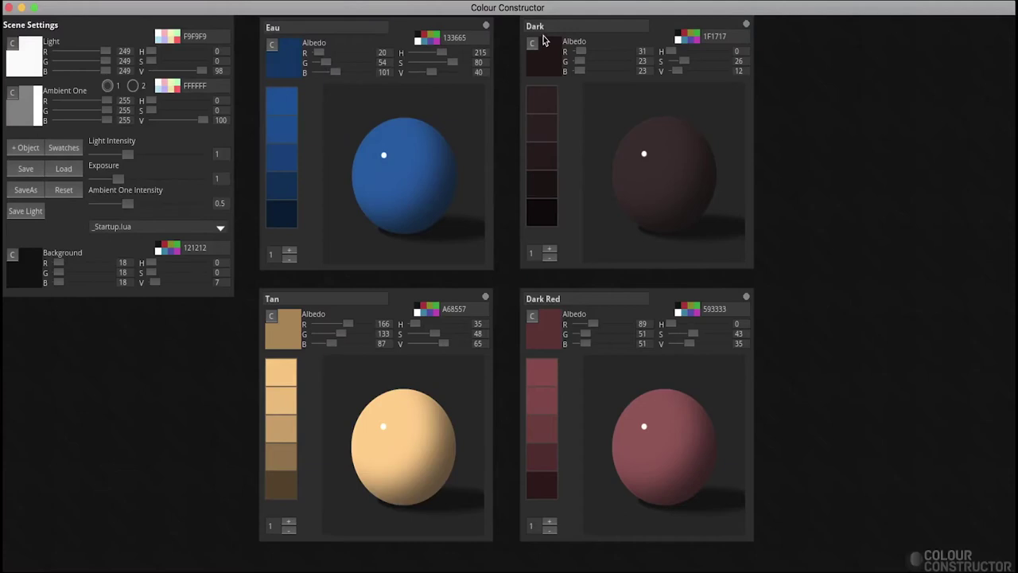
- Delete the Dark, Dark Red and Tan objects, leaving only Eau
click(746, 25)
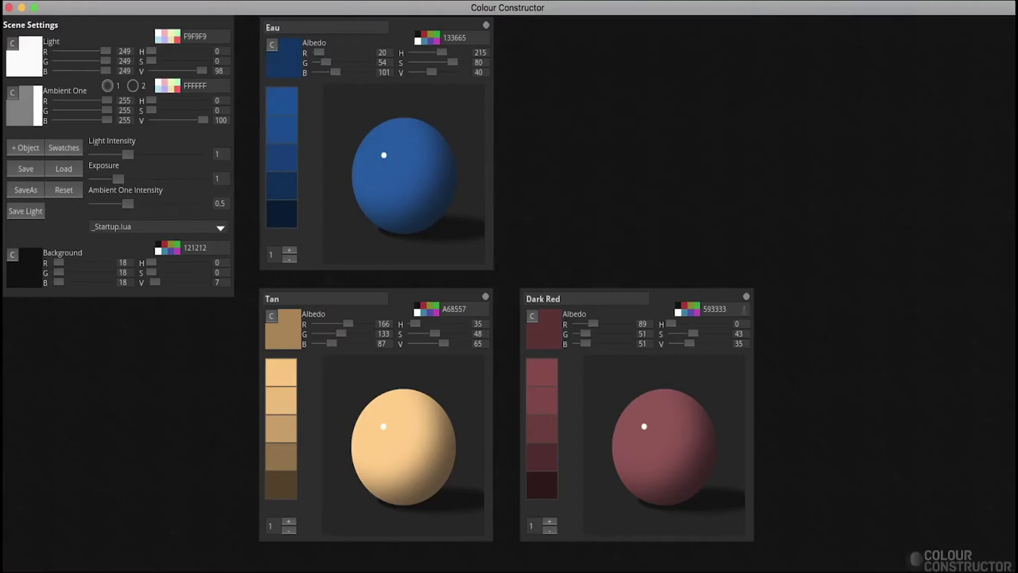
click(750, 297)
click(486, 294)
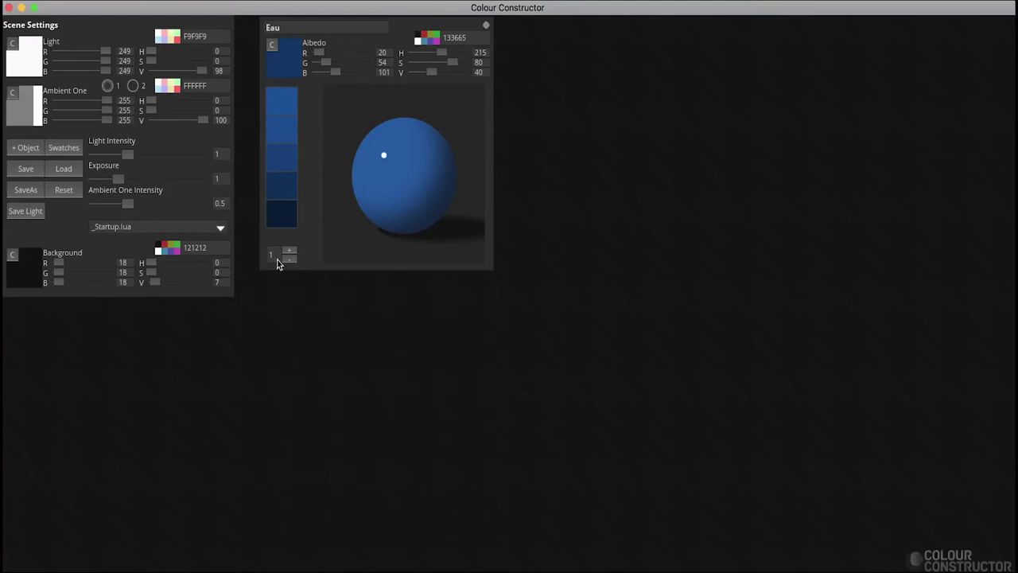
- Add a new teal 3D9B9B object beside Eau and bring up the Swatches settings
click(28, 150)
mouse_move(178, 206)
mouse_down()
mouse_move(647, 35)
mouse_move(27, 313)
mouse_move(598, 199)
mouse_move(664, 32)
mouse_move(580, 61)
mouse_up()
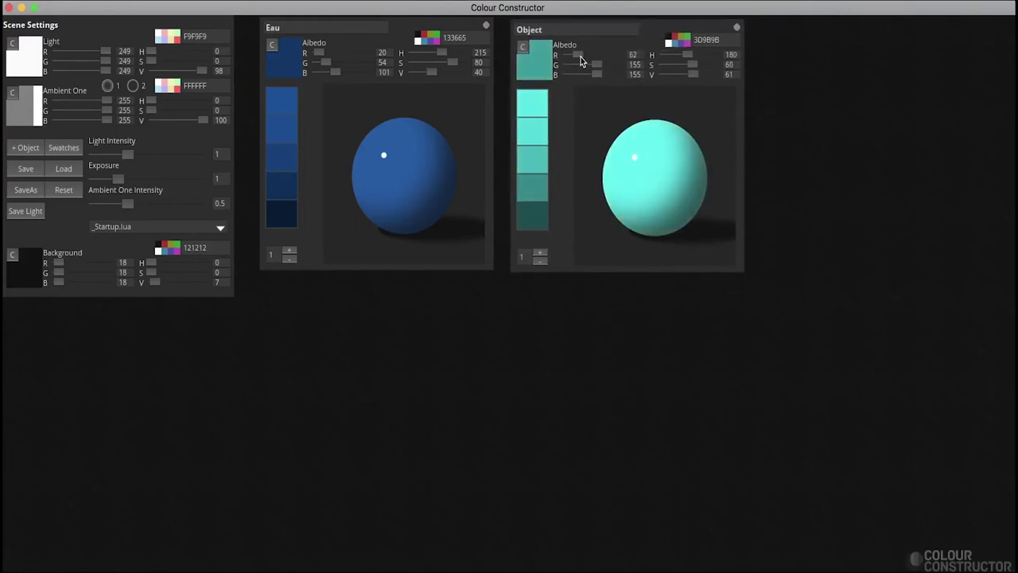
click(64, 147)
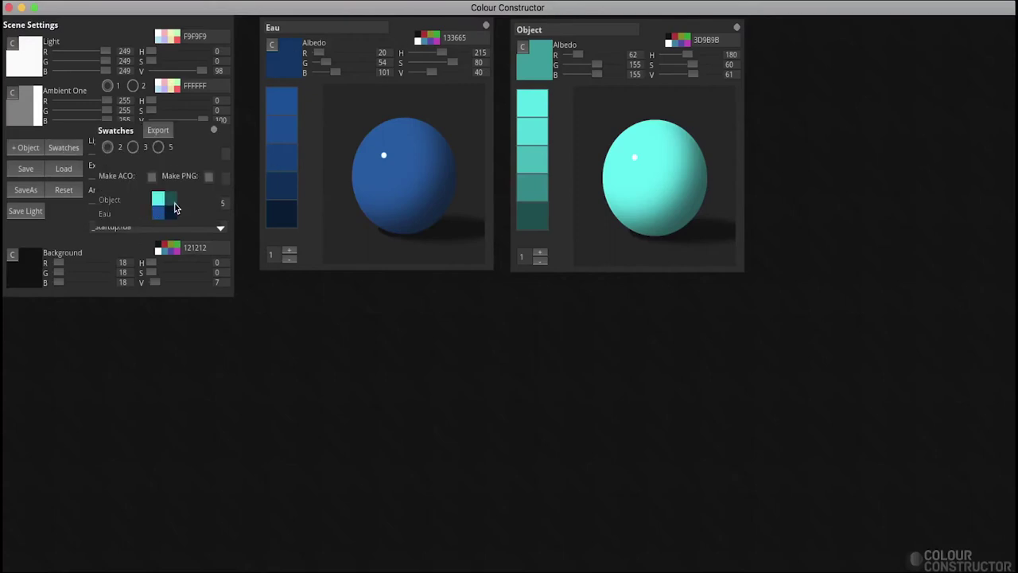
- Compare 3 and 5 shades per colour, settle on five, and close the Swatches panel
click(133, 146)
click(158, 146)
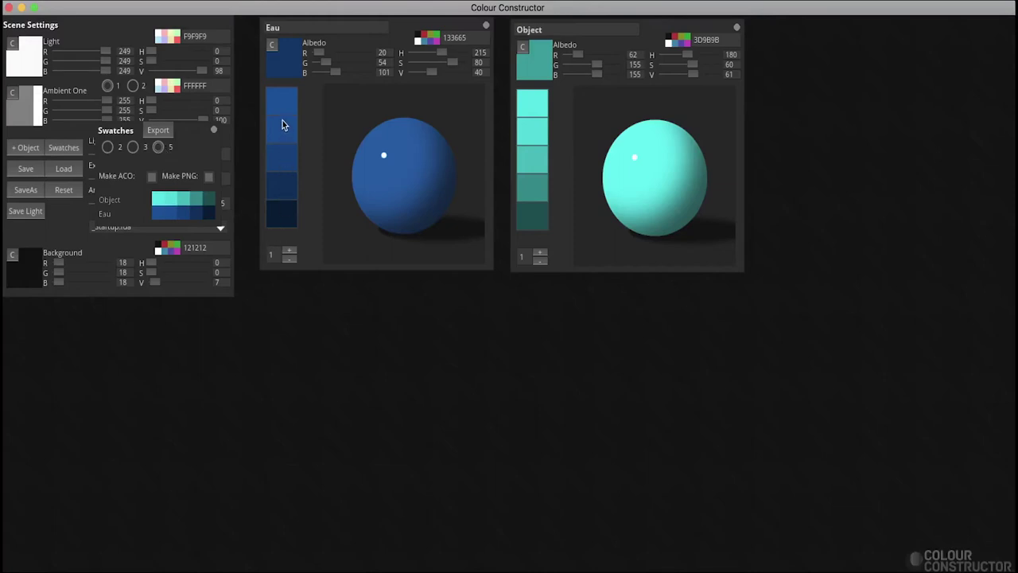
click(133, 146)
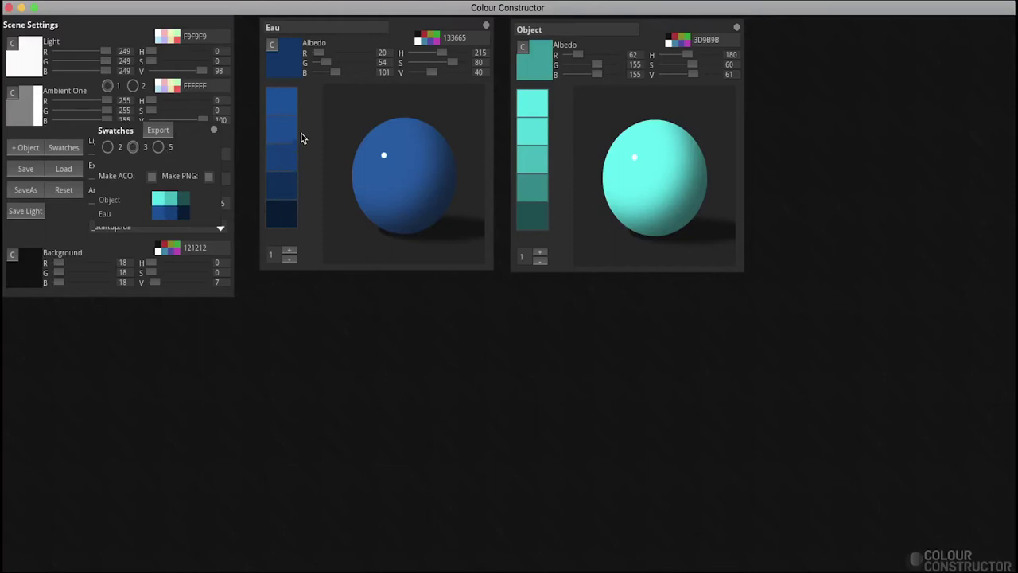
click(163, 148)
click(214, 129)
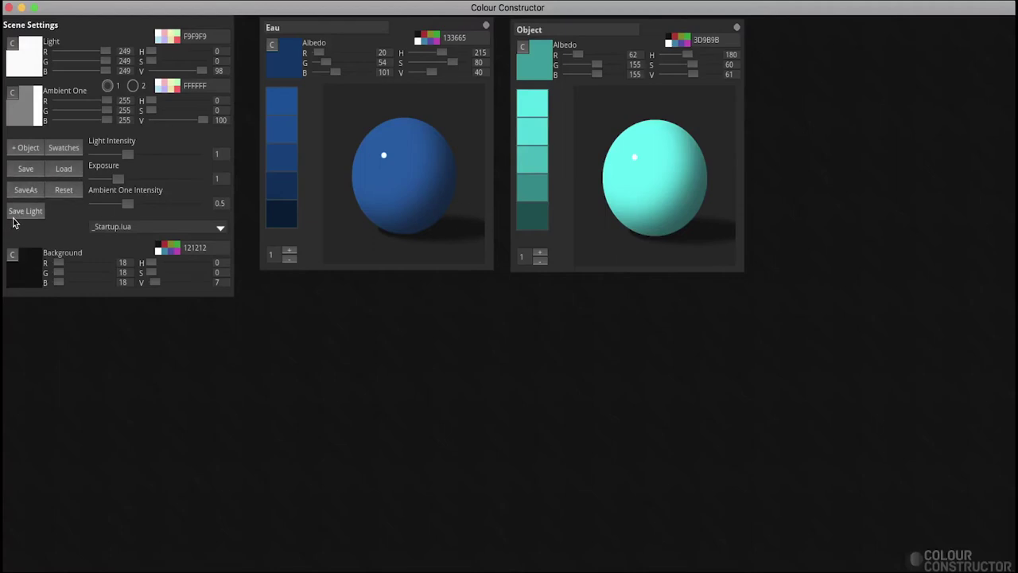
- Tint background dark red and lights cyan; set intensity 0.9, exposure 1.28, ambient intensity 0.54
drag(58, 263, 58, 269)
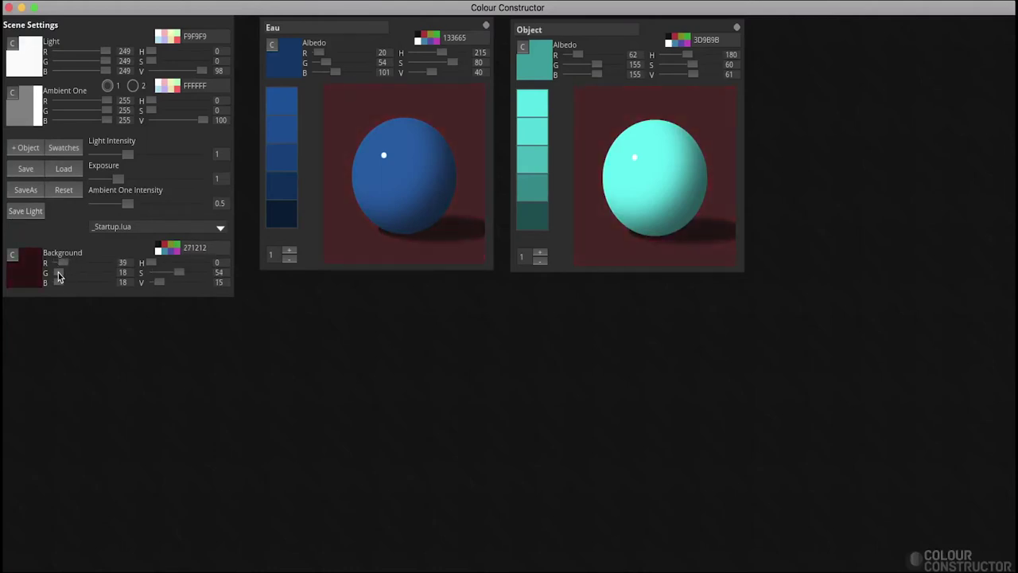
drag(106, 54, 54, 71)
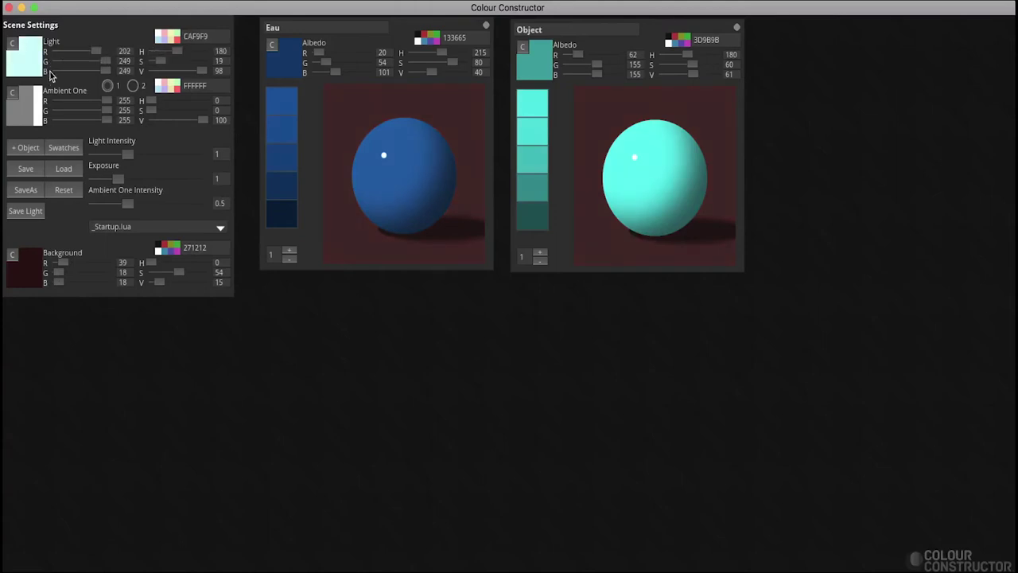
drag(103, 52, 85, 55)
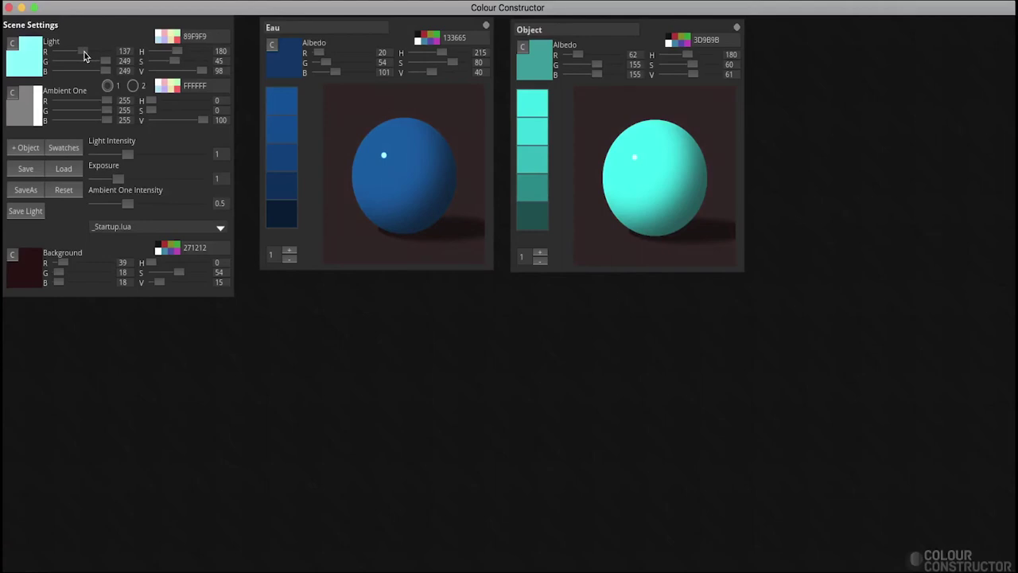
drag(106, 100, 96, 107)
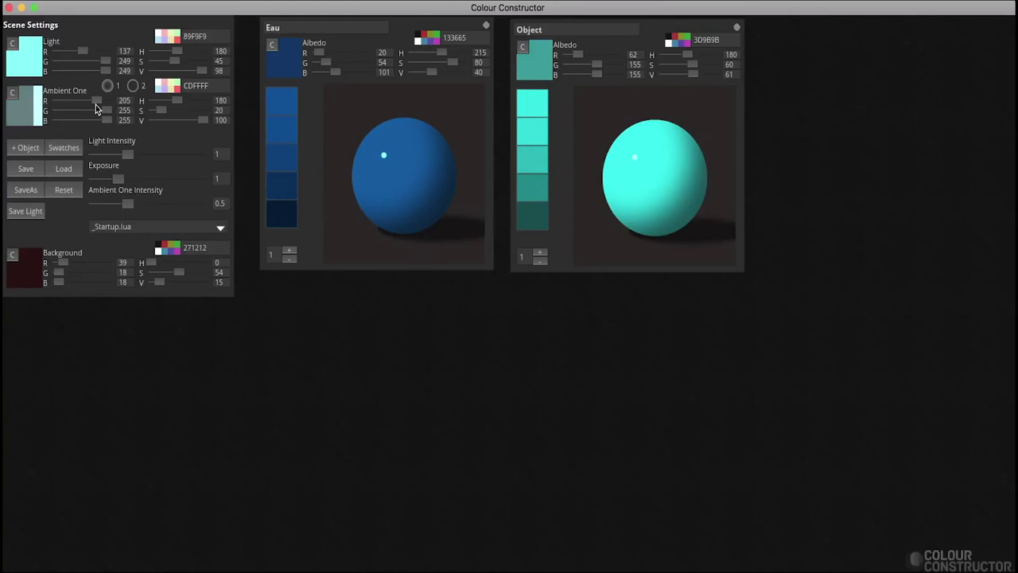
drag(130, 153, 138, 208)
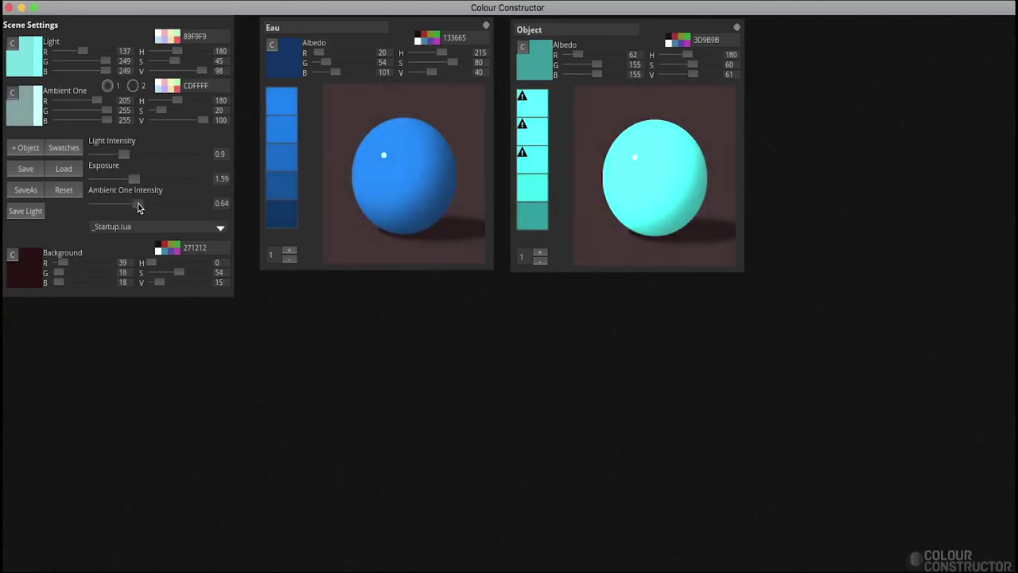
drag(144, 205, 126, 184)
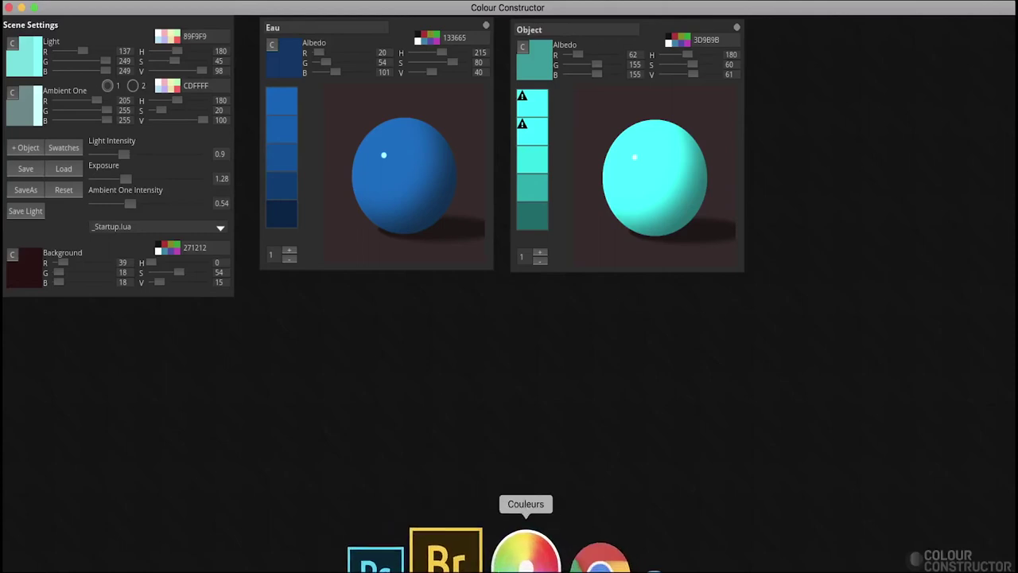
- Sample and copy blue #0061bd from an Eau shade with Couleurs, then switch to Photoshop
click(525, 555)
drag(859, 169, 280, 100)
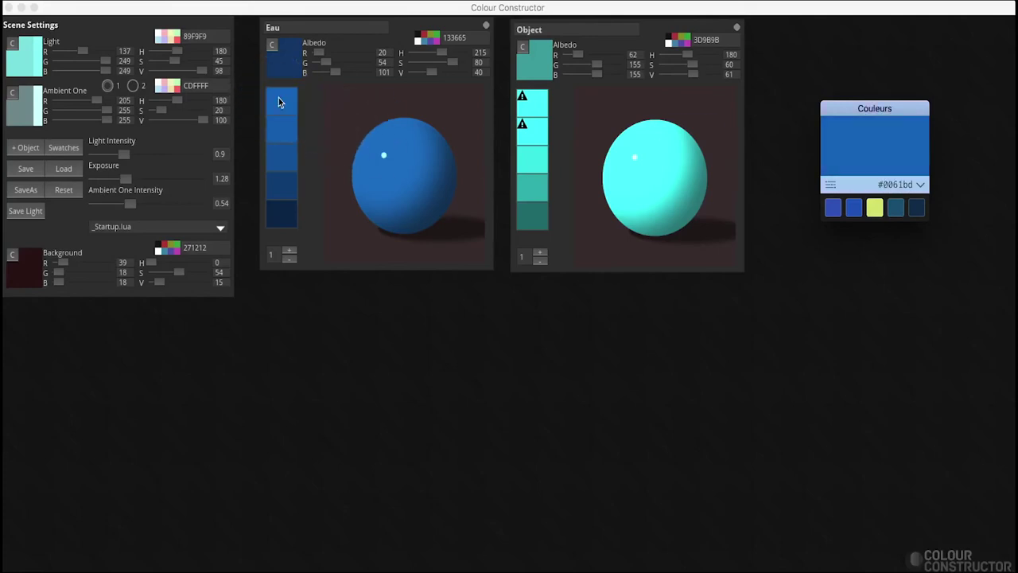
click(904, 186)
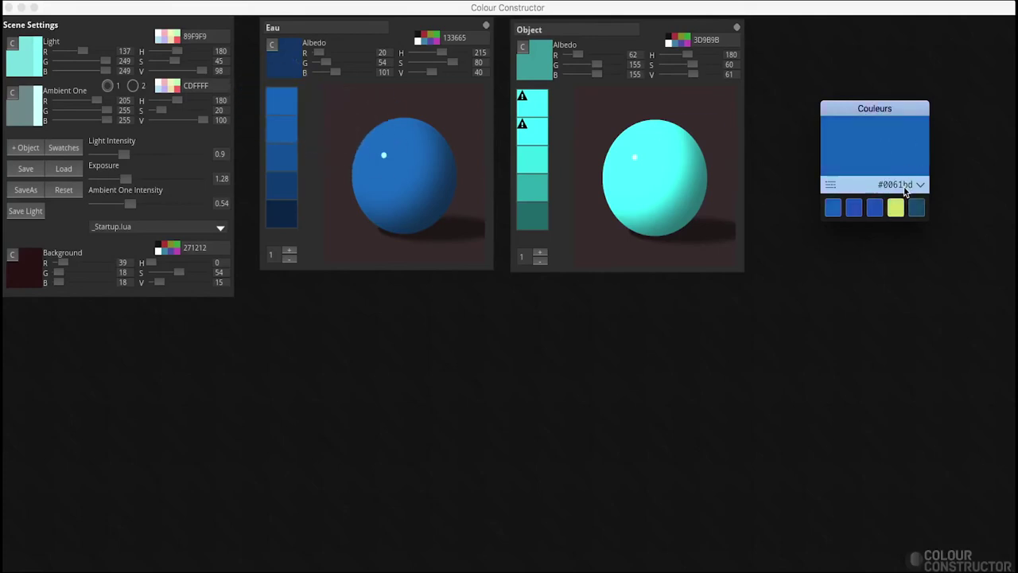
click(457, 553)
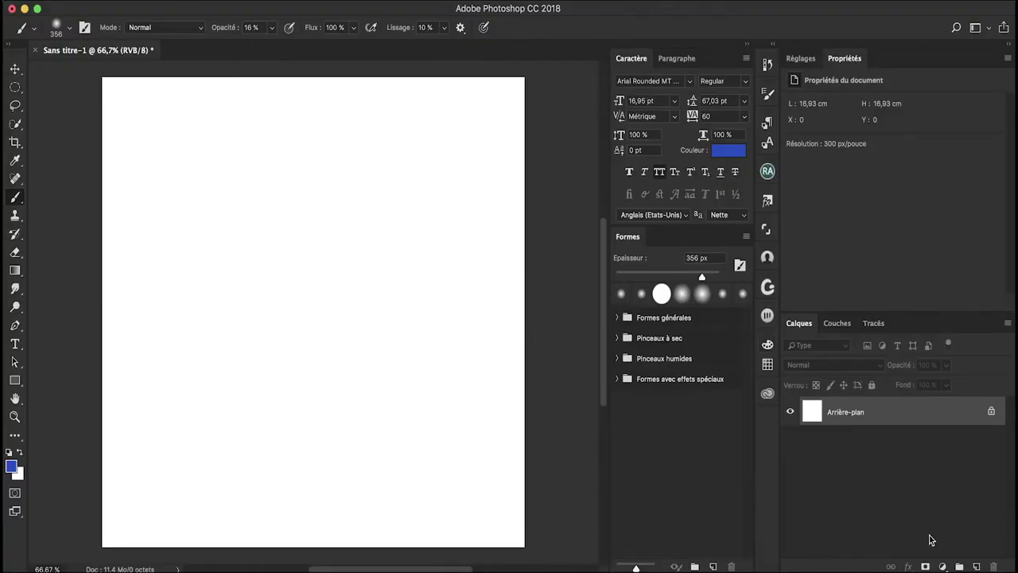
- Add a new layer and select a large ellipse in the canvas centre
click(977, 565)
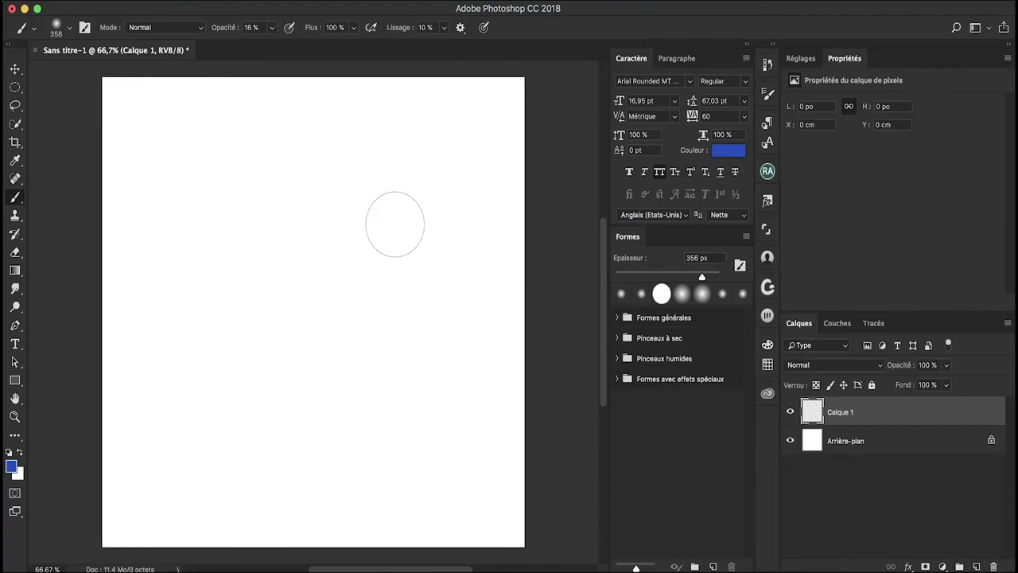
key(d)
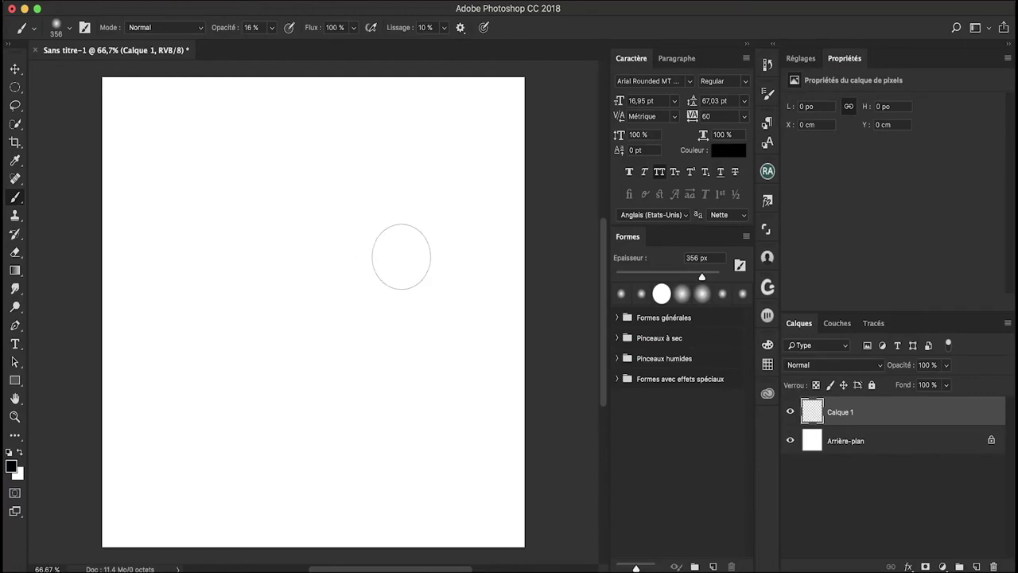
drag(226, 30, 231, 29)
click(15, 89)
drag(203, 184, 463, 460)
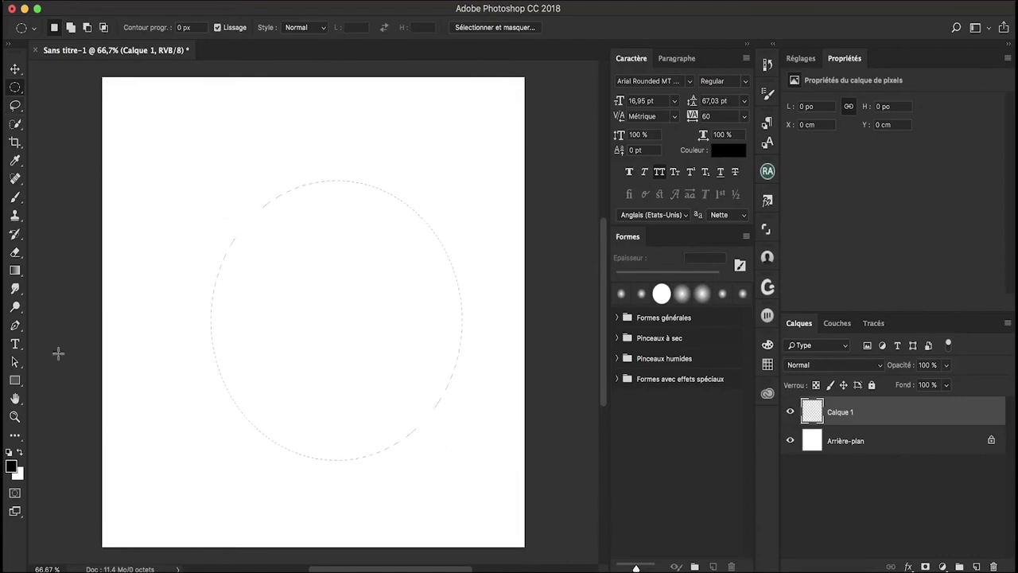
- Fill the ellipse with foreground blue #0061bc and nudge the circle up and left
click(11, 467)
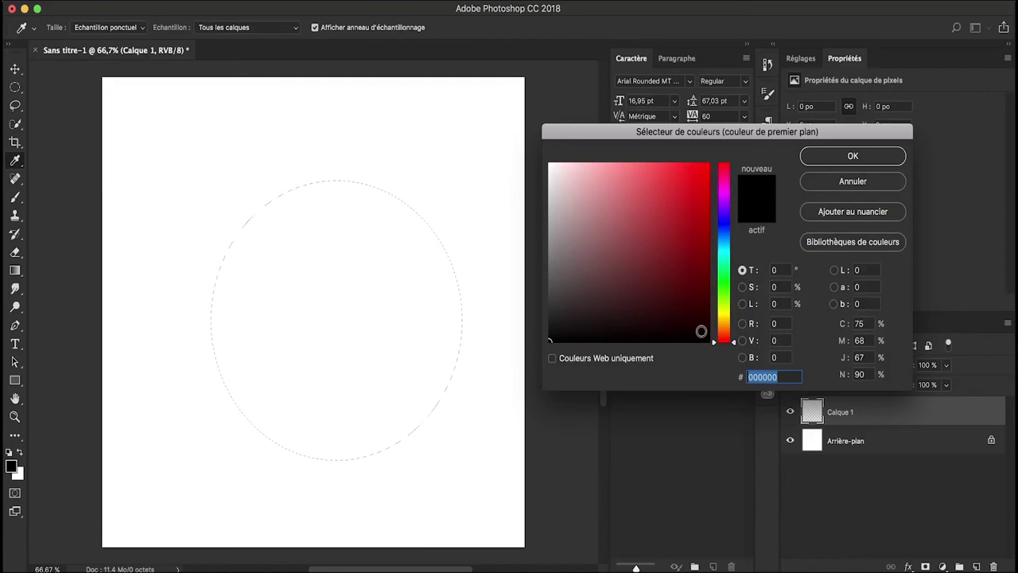
text(0061bc)
key(Return)
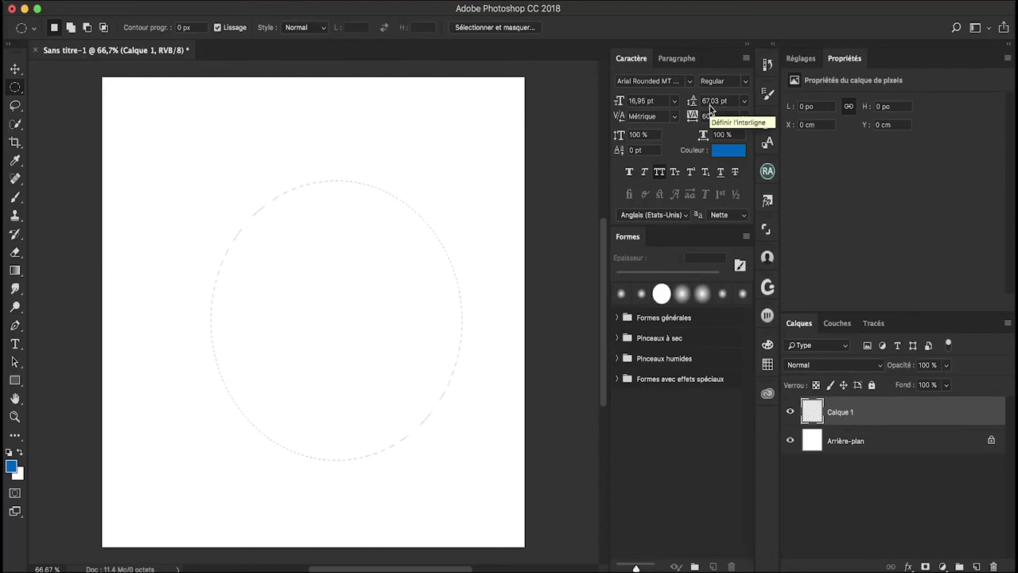
key(alt+BackSpace)
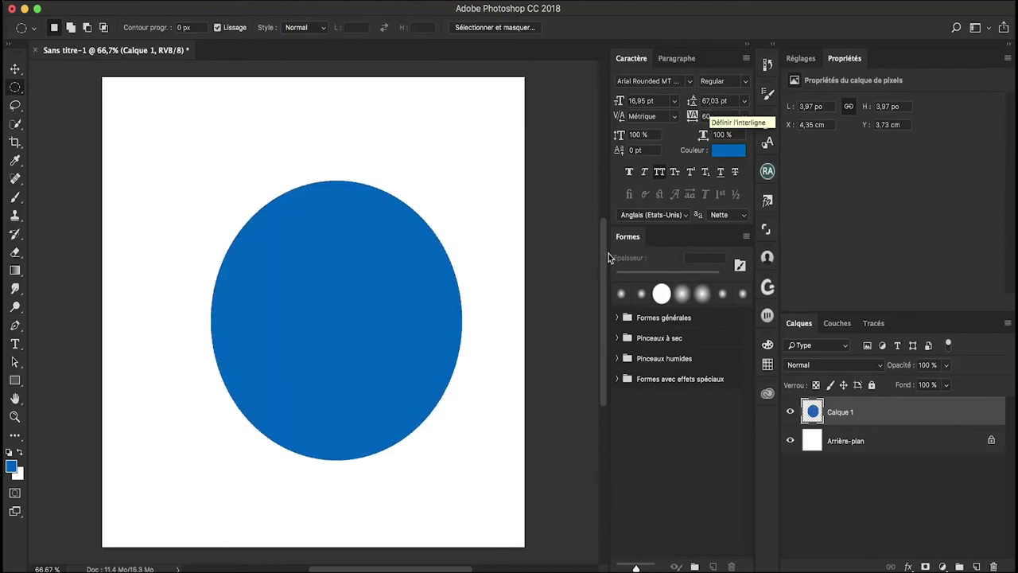
drag(389, 319, 366, 302)
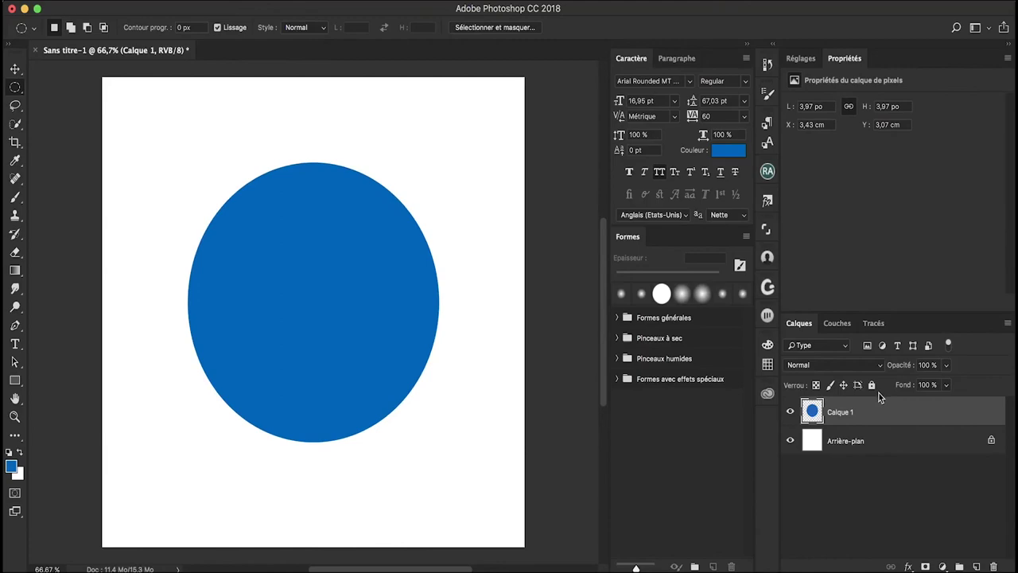
- Sample Eau's darkest shade #032548 with Couleurs and copy its hex code
key(super+Tab)
click(436, 298)
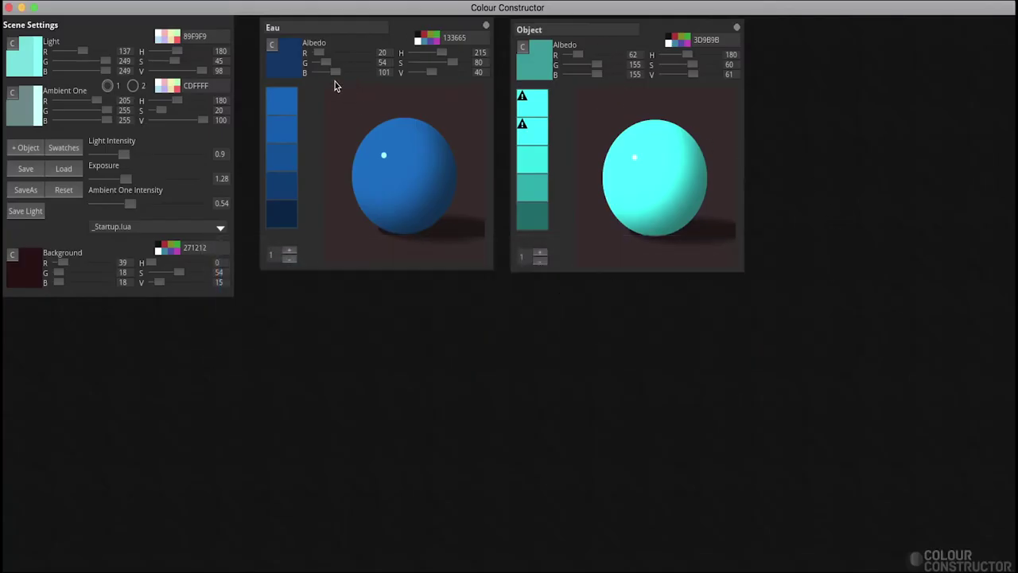
key(super+Tab)
click(417, 297)
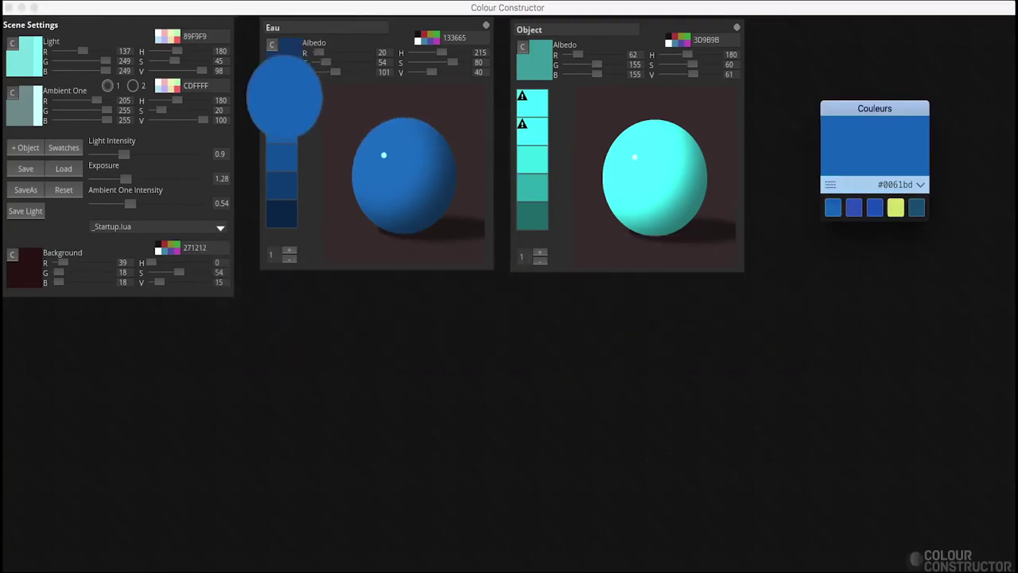
click(287, 98)
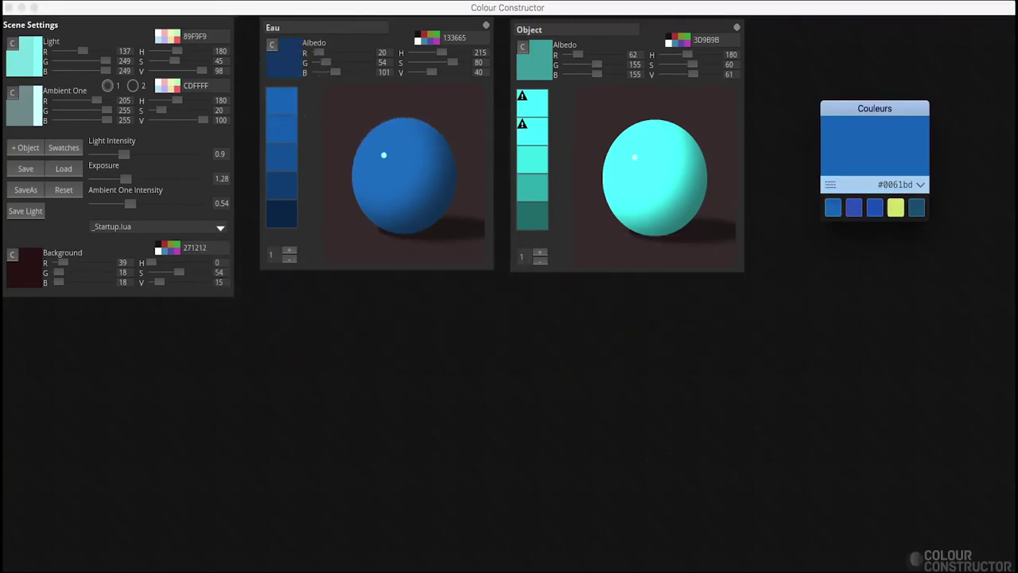
click(293, 175)
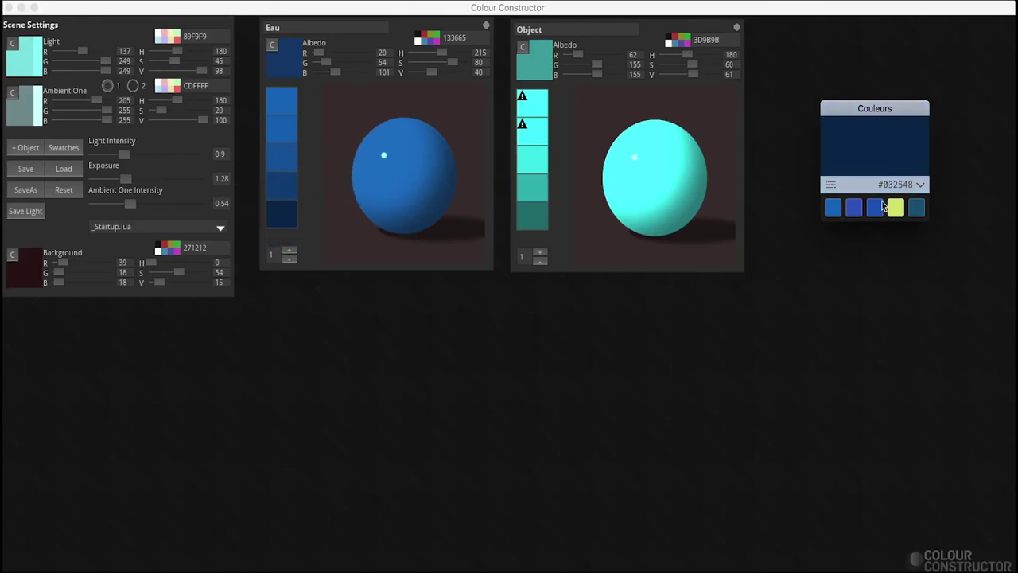
click(886, 185)
key(super+Tab)
key(super+Tab)
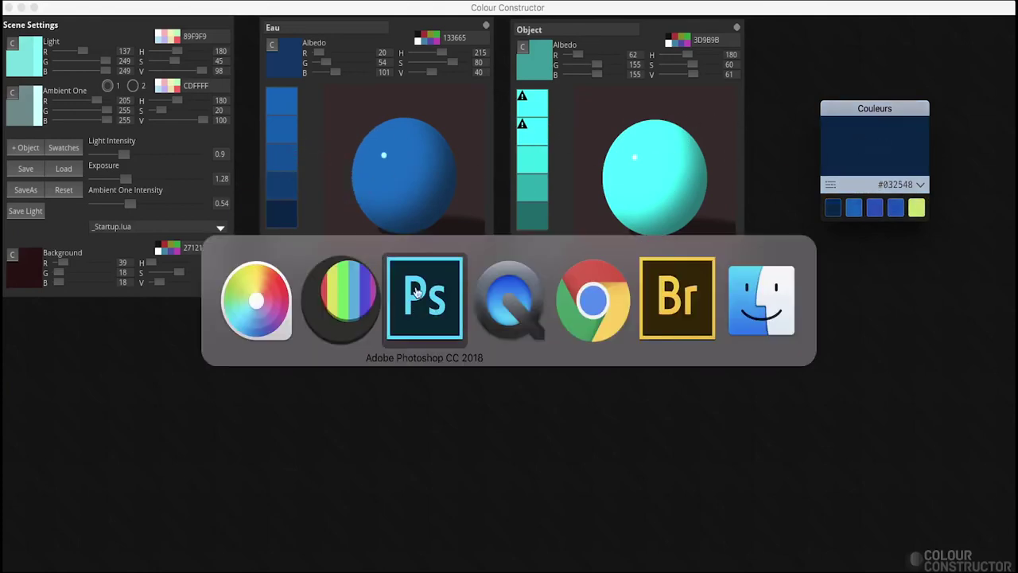
- Rename the circle layer Calque 1 to Cercle bleu
double_click(839, 412)
text(cle)
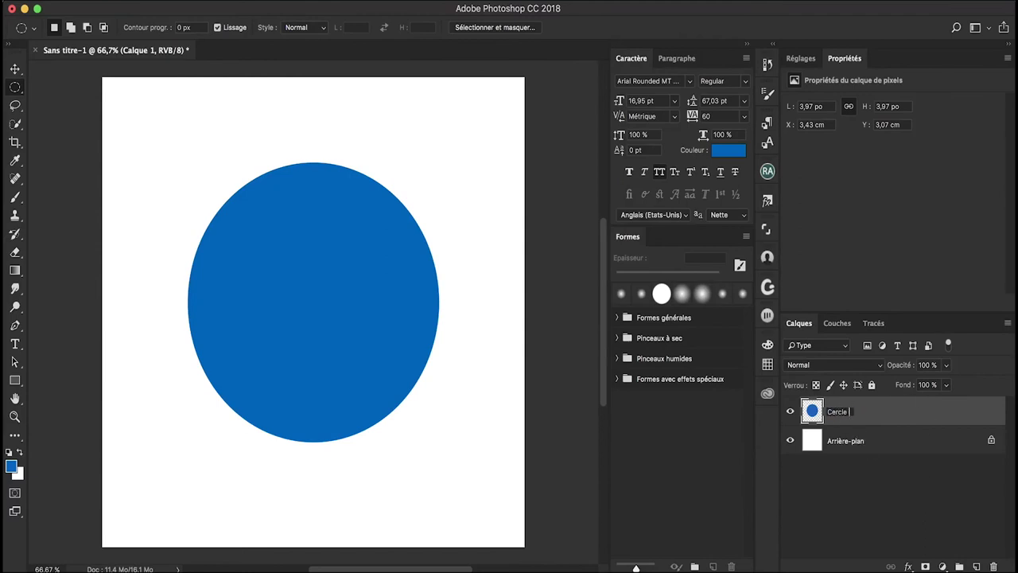
key(BackSpace)
key(BackSpace)
text(le)
key(Return)
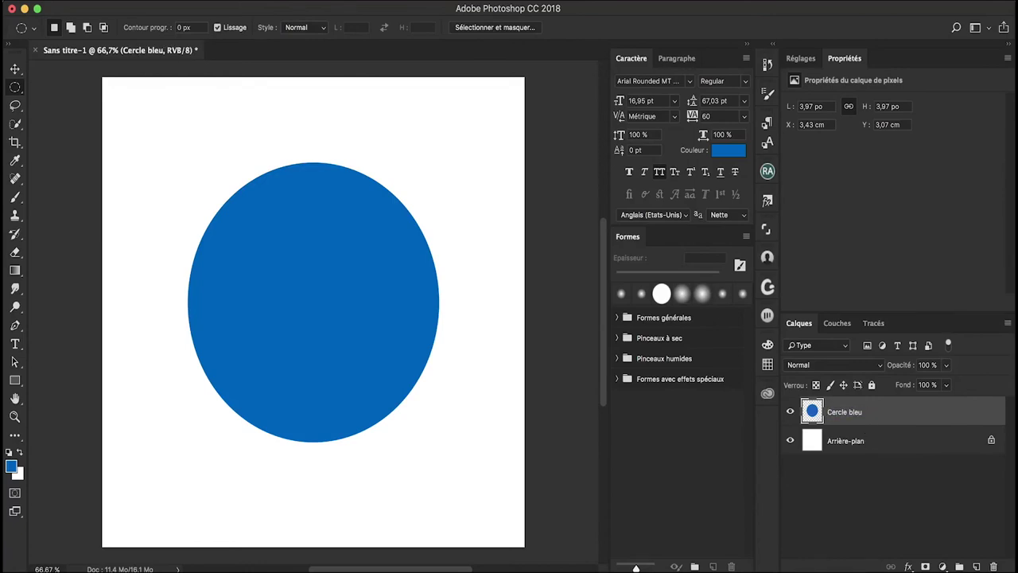
- Add a new layer clipped to Cercle bleu and name it Bleu foncé
key(ctrl+alt+shift+n)
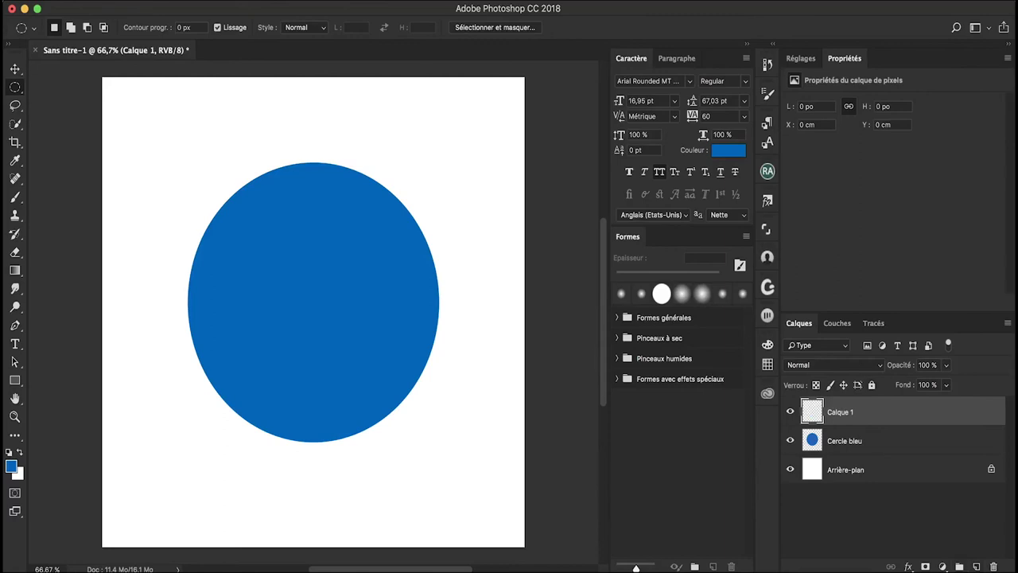
key(ctrl+alt+g)
double_click(850, 411)
text(Bleu foncé)
key(Return)
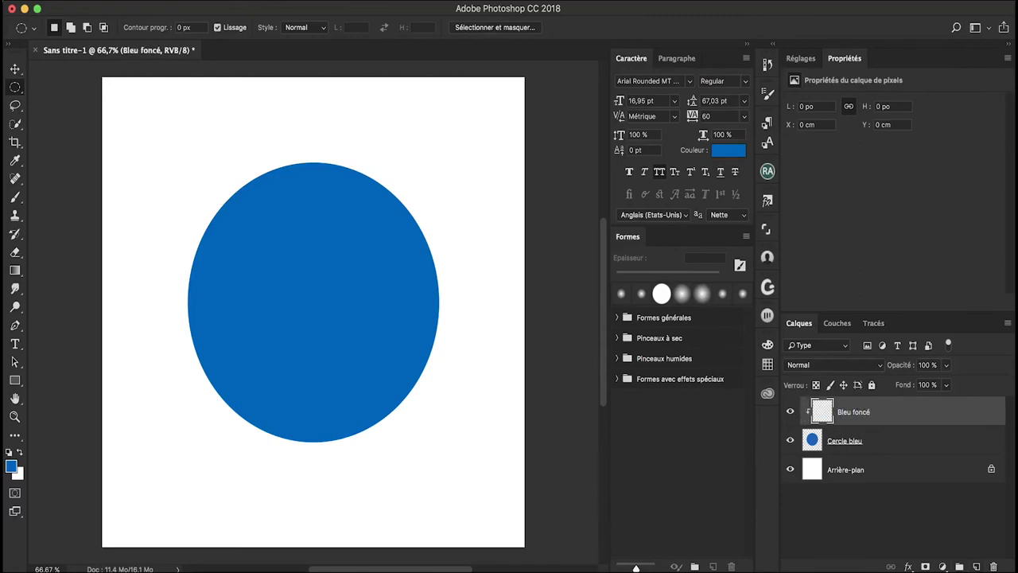
- Choose a soft round brush tip and set the brush opacity to 40%
right_click(407, 213)
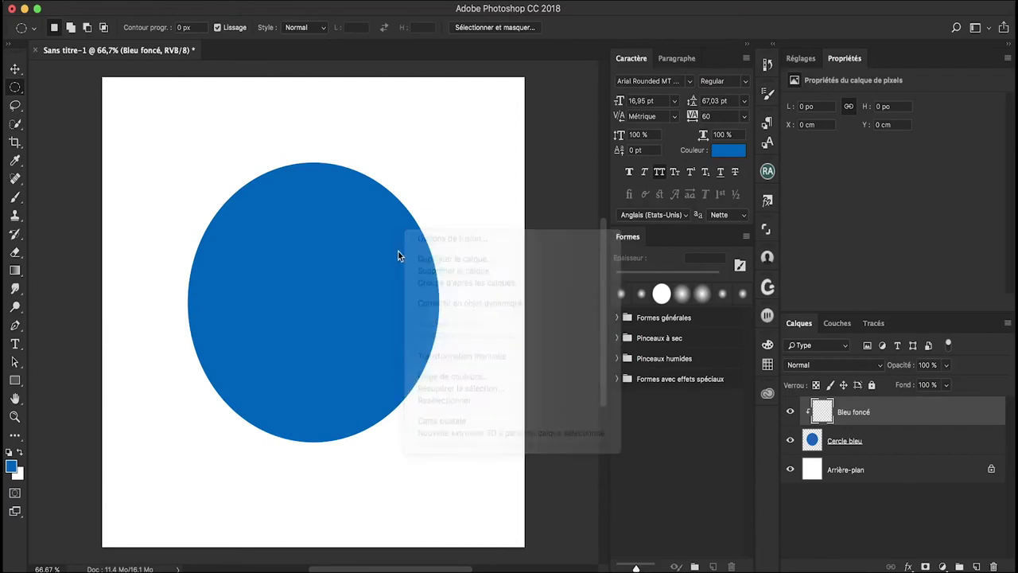
key(b)
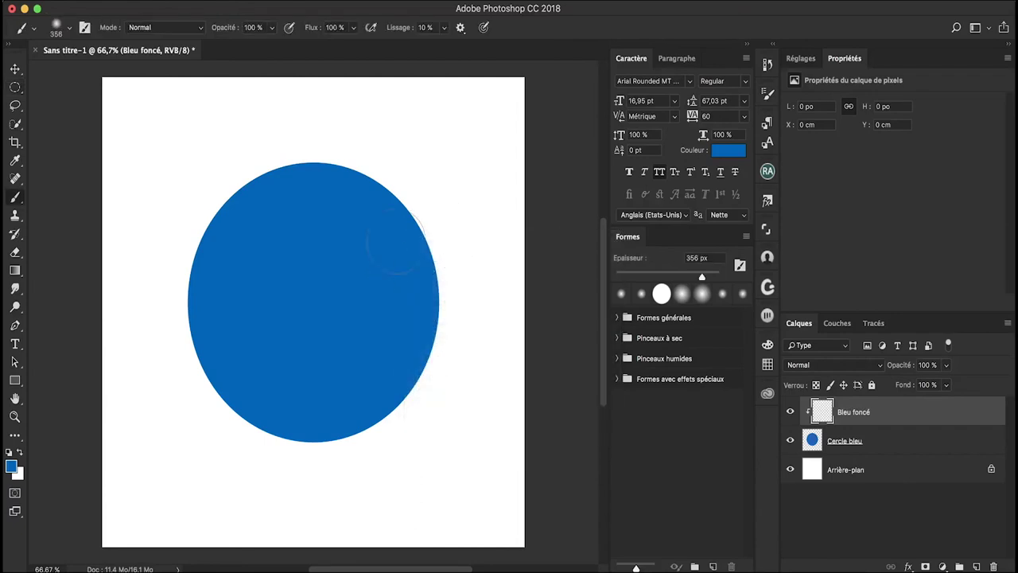
right_click(429, 245)
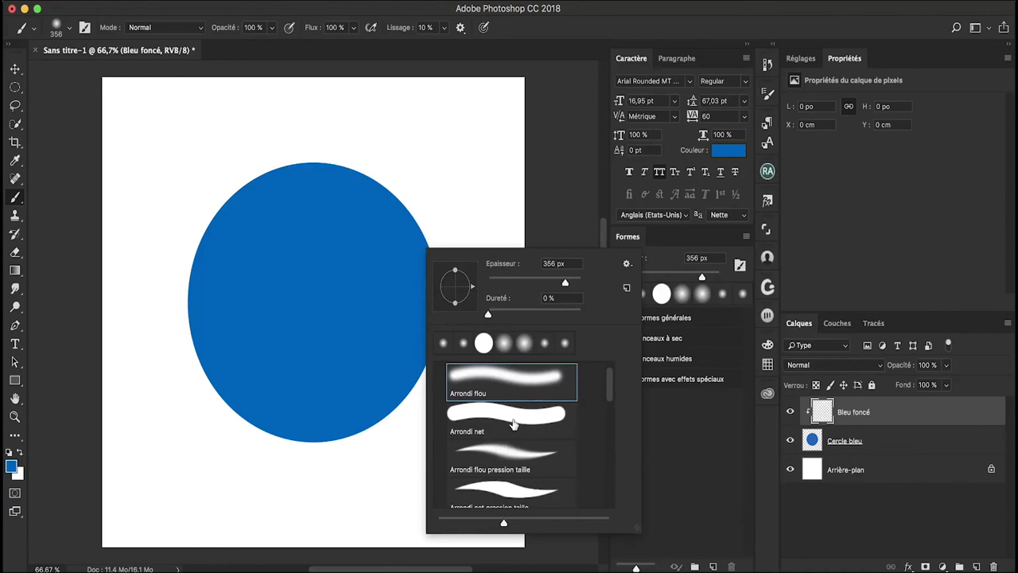
click(533, 387)
key(Return)
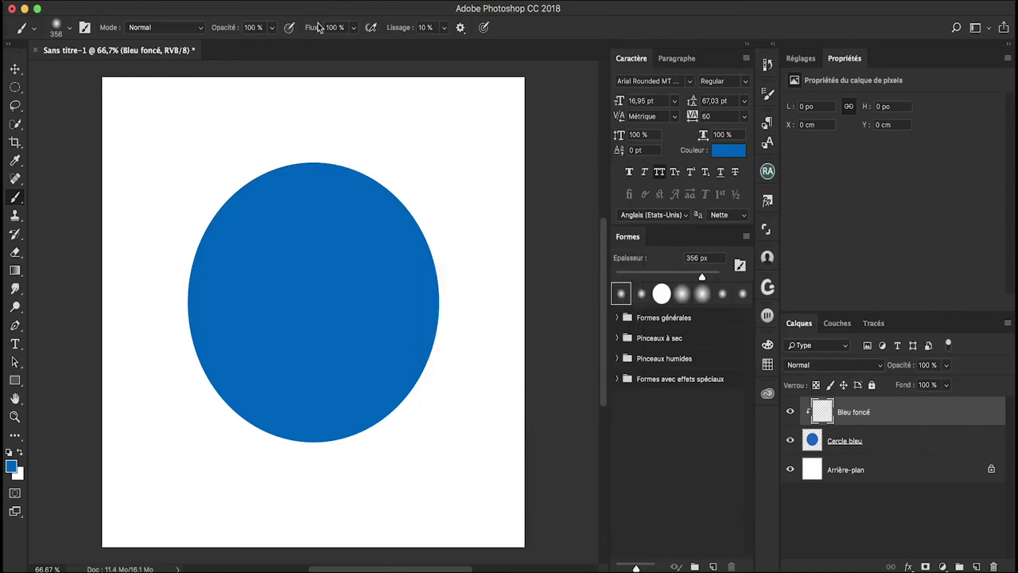
click(248, 29)
text(40)
- Set the foreground colour to dark navy 032548
click(10, 467)
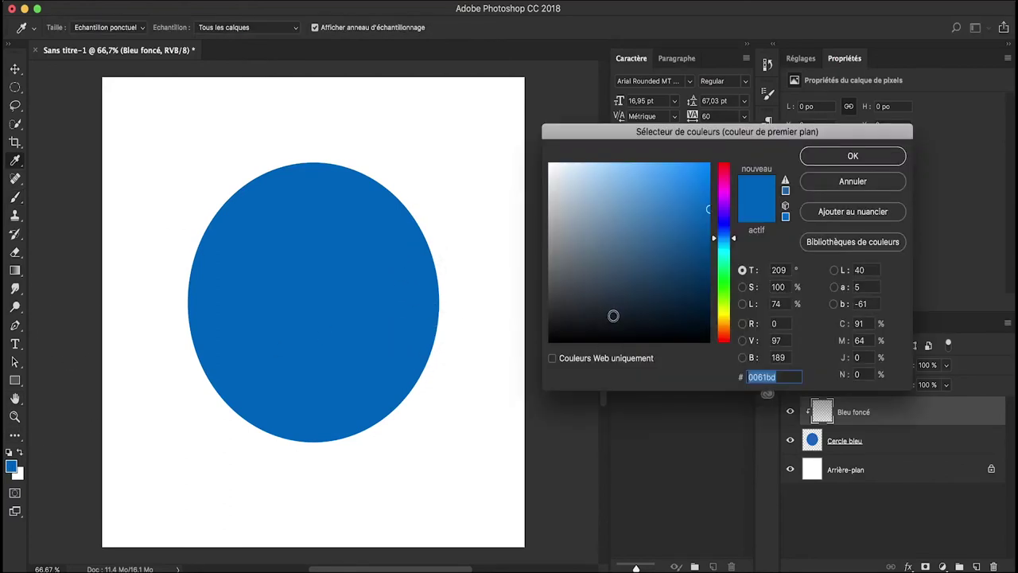
text(032548)
click(841, 159)
- Brush dark navy shading across the circle's right side and lower half
mouse_move(429, 263)
mouse_down()
mouse_move(277, 405)
mouse_move(320, 404)
mouse_move(261, 391)
mouse_up()
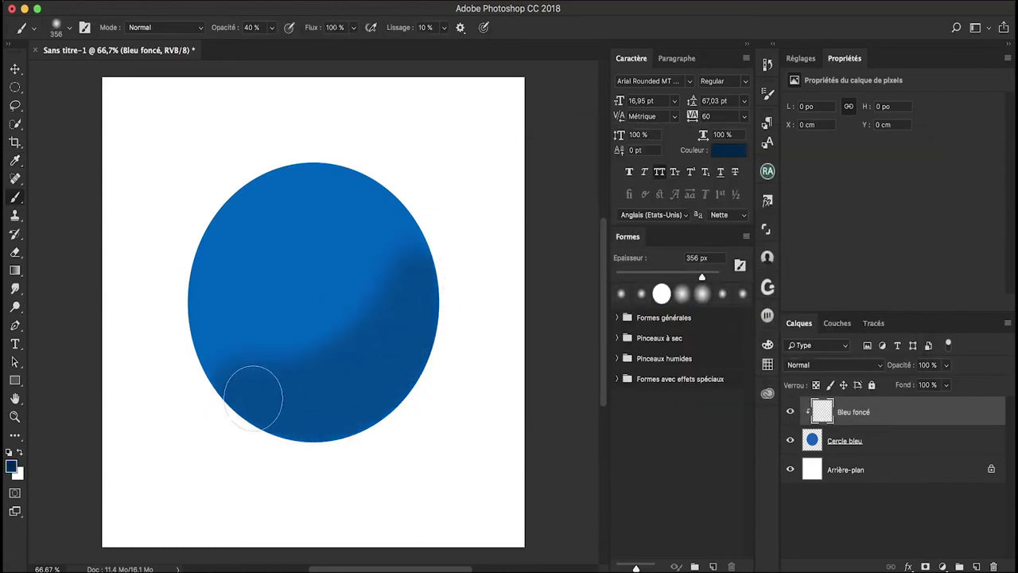
drag(313, 390, 221, 387)
drag(401, 365, 346, 374)
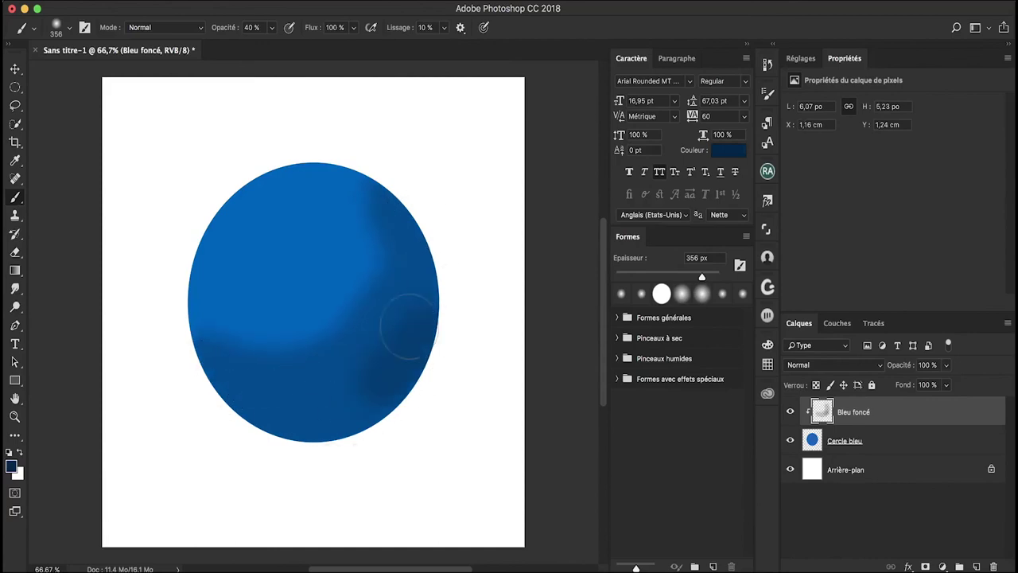
- Sample a lighter blue from Cercle bleu and paint the sphere's upper right on Bleu foncé
click(826, 448)
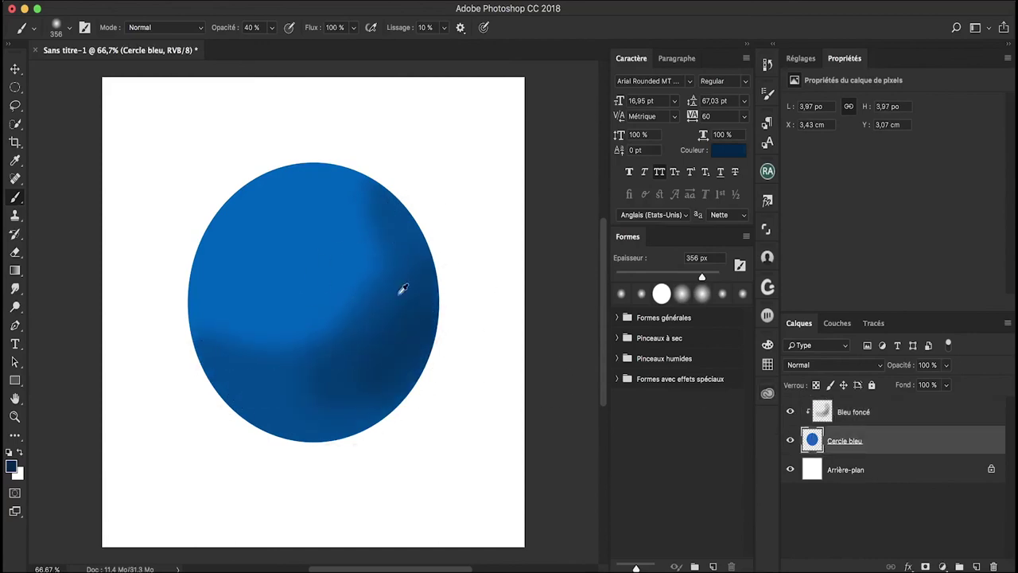
alt+click(307, 249)
key(alt+bracketright)
drag(400, 199, 381, 350)
- Darken the sphere's right edge, then add a clipped new layer named 'Lumière blanche'
alt+click(357, 357)
drag(421, 239, 405, 300)
click(975, 566)
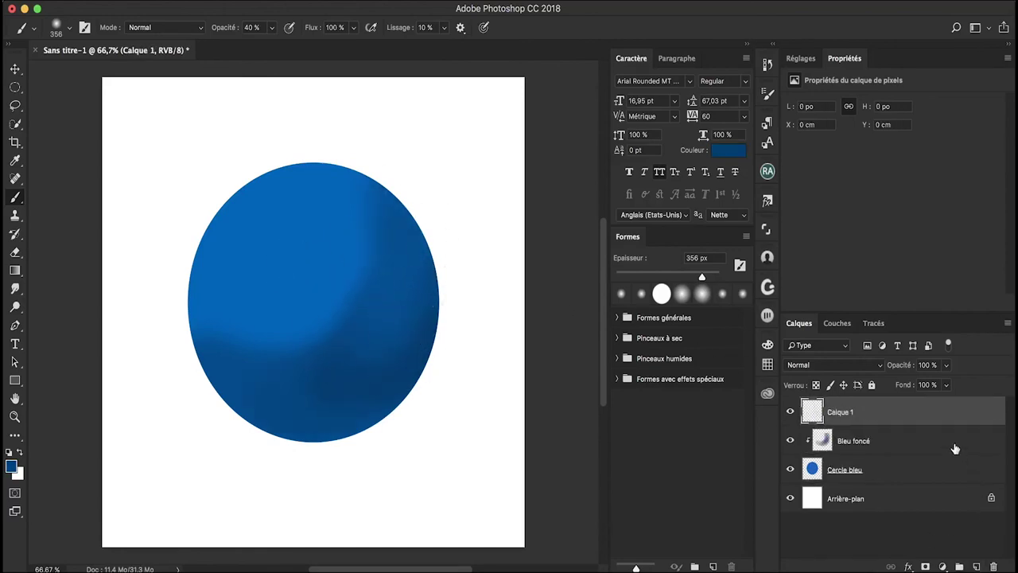
alt+click(889, 424)
double_click(840, 411)
text(Lumi)
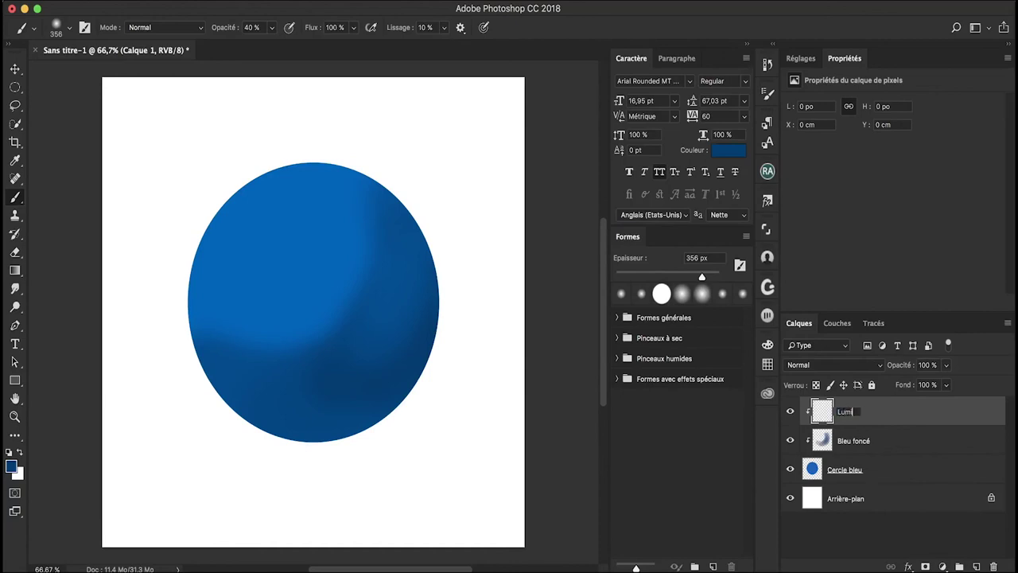
text(ère blanche)
key(Return)
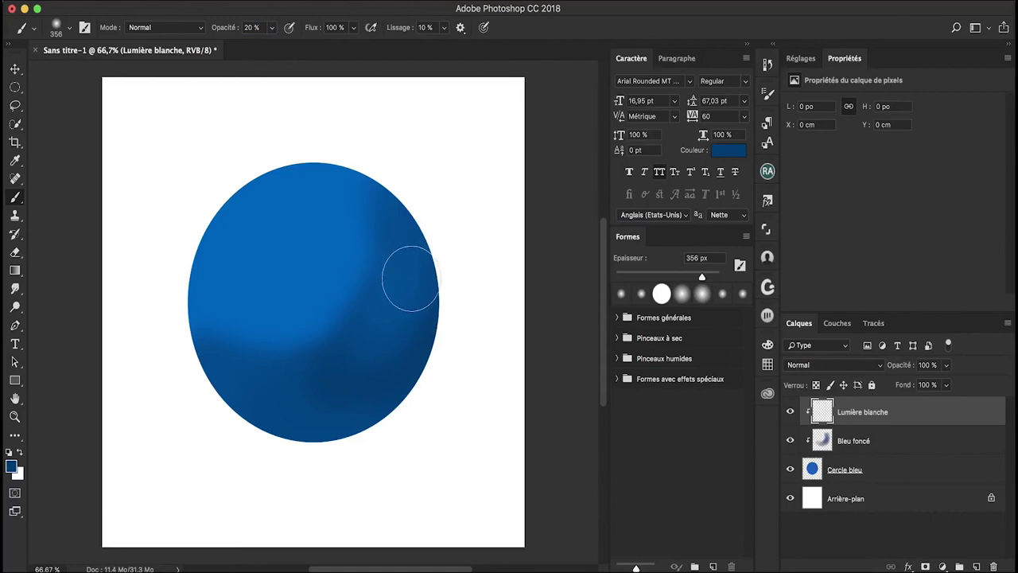
- Paint a soft white highlight on the upper sphere with brush flow at 45 %
key(x)
mouse_move(258, 287)
mouse_down()
mouse_move(262, 239)
mouse_move(268, 277)
mouse_move(339, 246)
mouse_up()
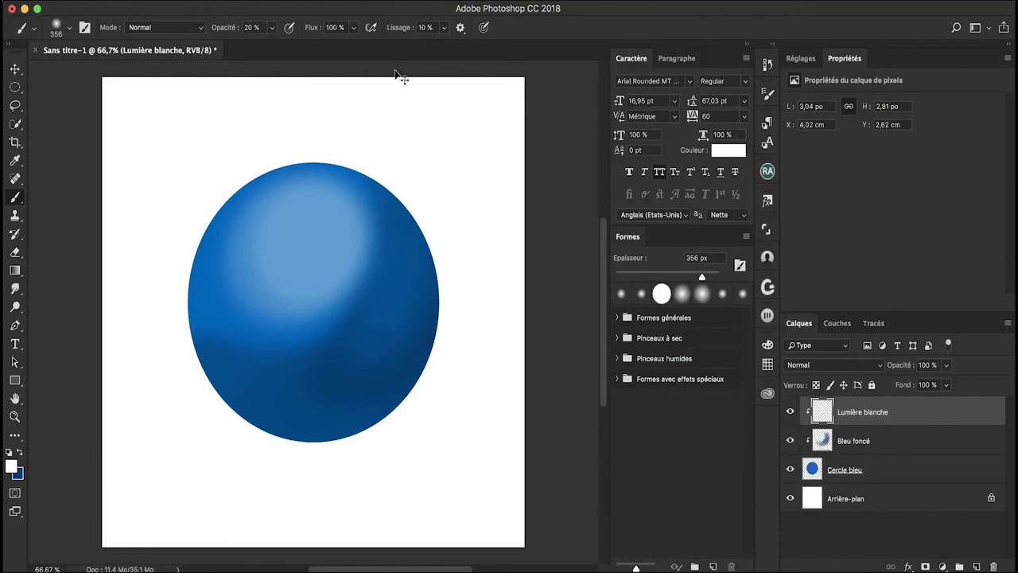
key(ctrl+alt+z)
key(ctrl+alt+z)
key(ctrl+alt+z)
drag(308, 30, 275, 34)
mouse_move(329, 250)
mouse_down()
mouse_move(347, 231)
mouse_move(332, 204)
mouse_move(310, 249)
mouse_move(363, 268)
mouse_up()
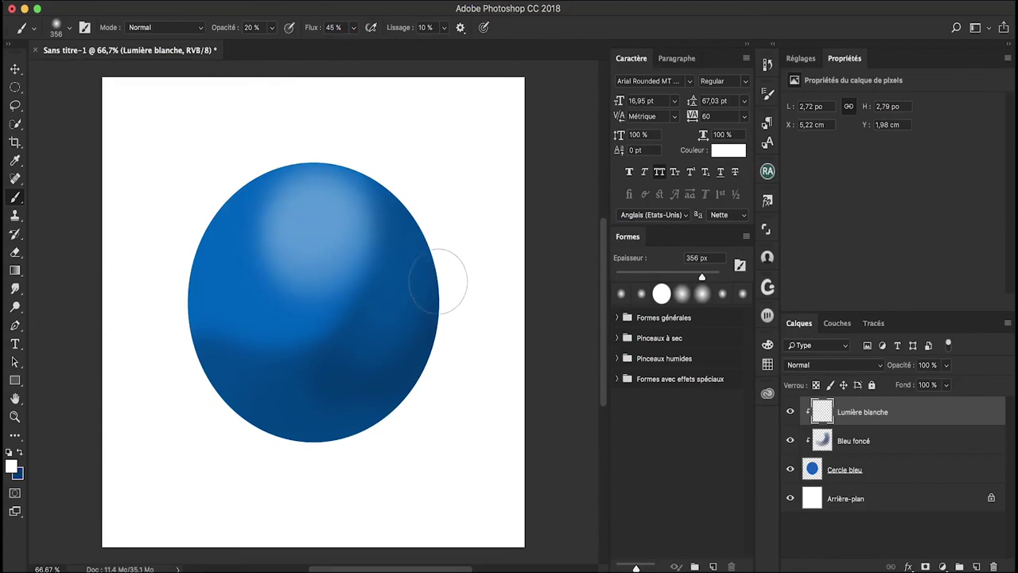
- Apply Flou gaussien with a 79,5-pixel radius to diffuse the white highlight
click(362, 8)
mouse_move(368, 199)
click(618, 271)
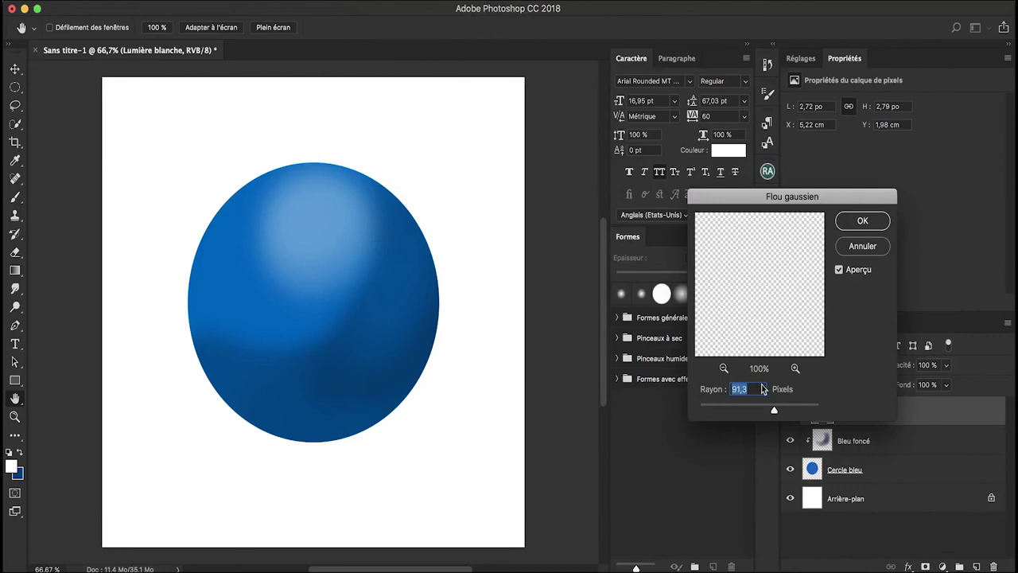
click(863, 222)
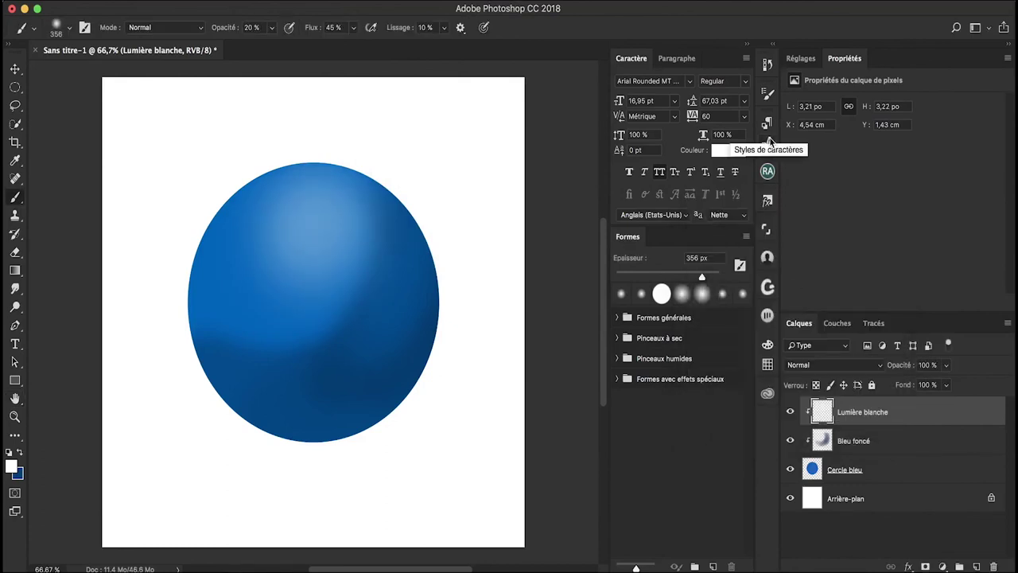